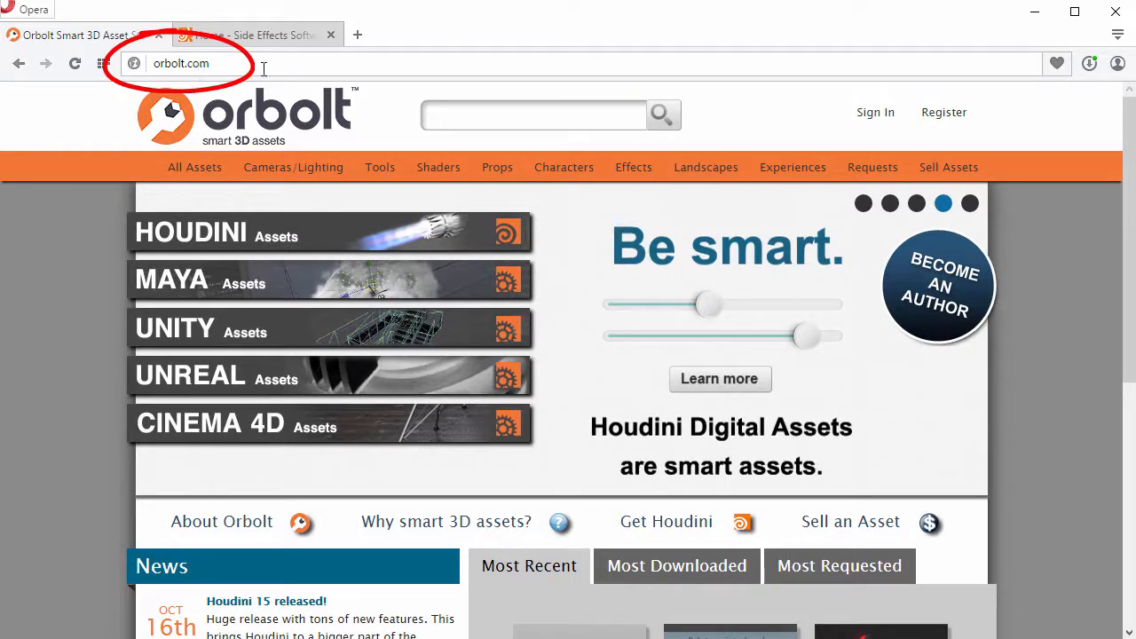
Browse Orbolt's Unreal assets and request the free download of HauntedStairCase
left_click(310, 375)
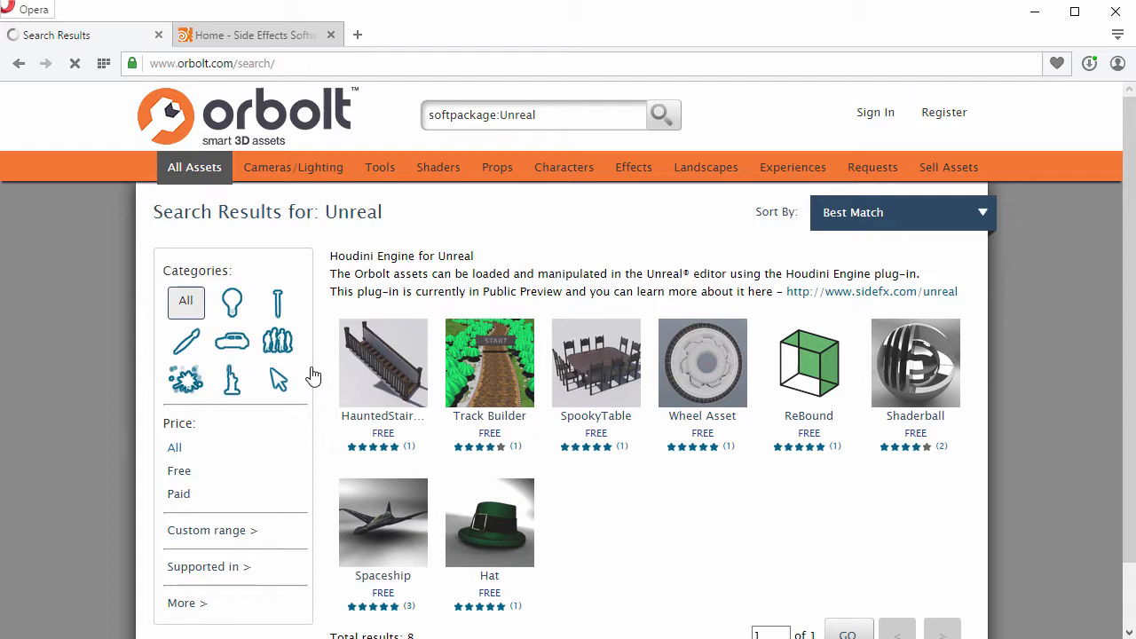
left_click(362, 359)
mouse_move(817, 387)
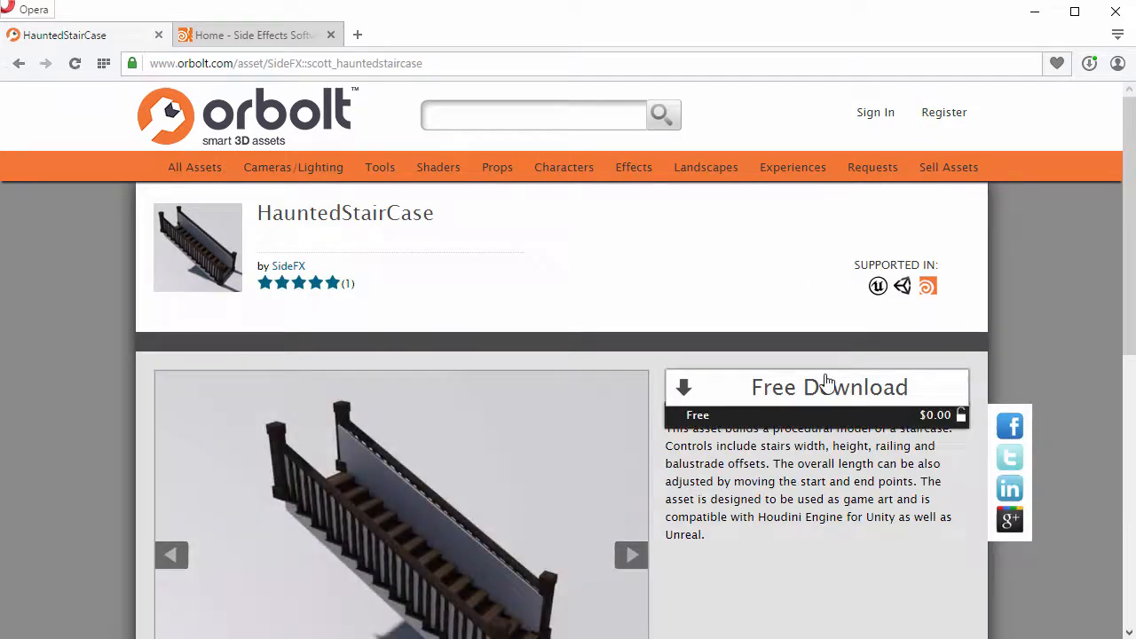
left_click(827, 387)
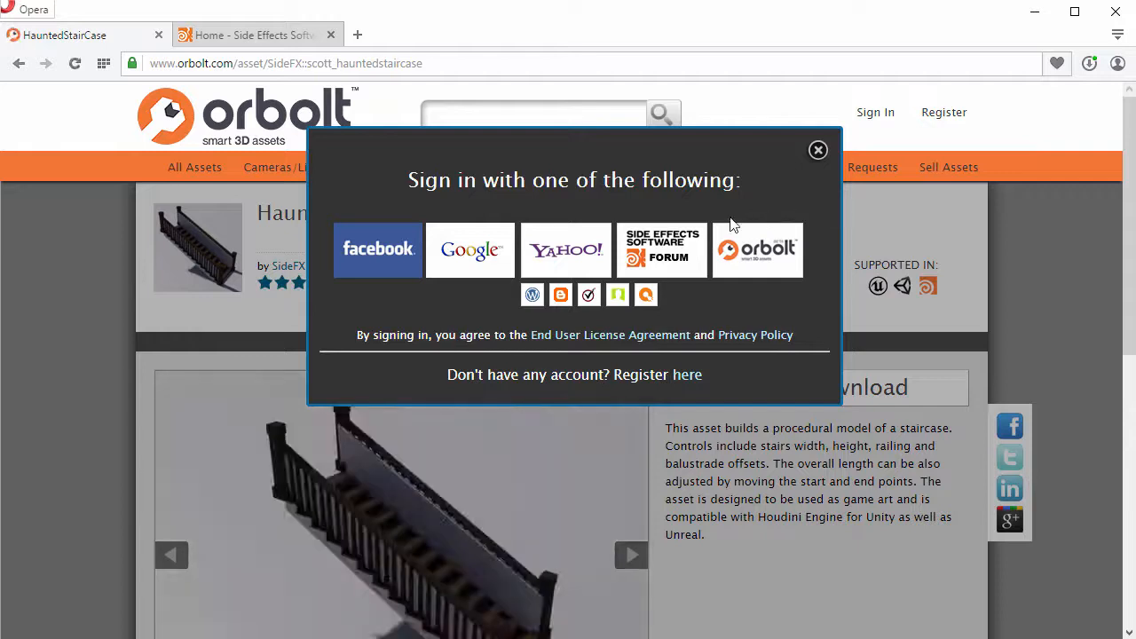
Sign in with the Side Effects Software account, allow access, and acquire HauntedStairCase for free
left_click(663, 249)
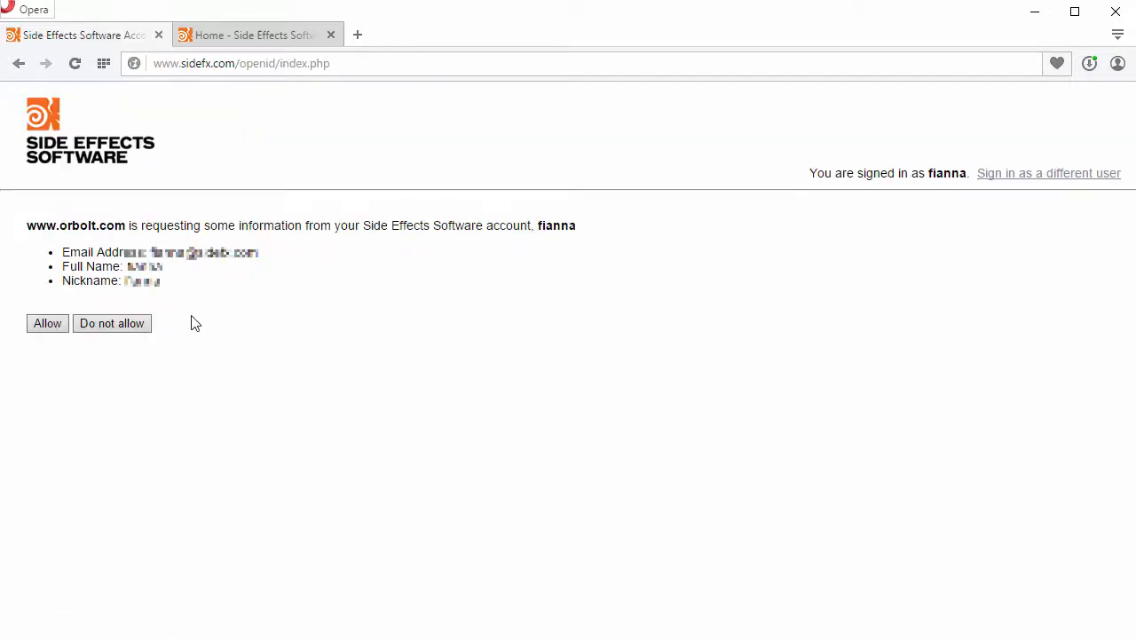
left_click(47, 323)
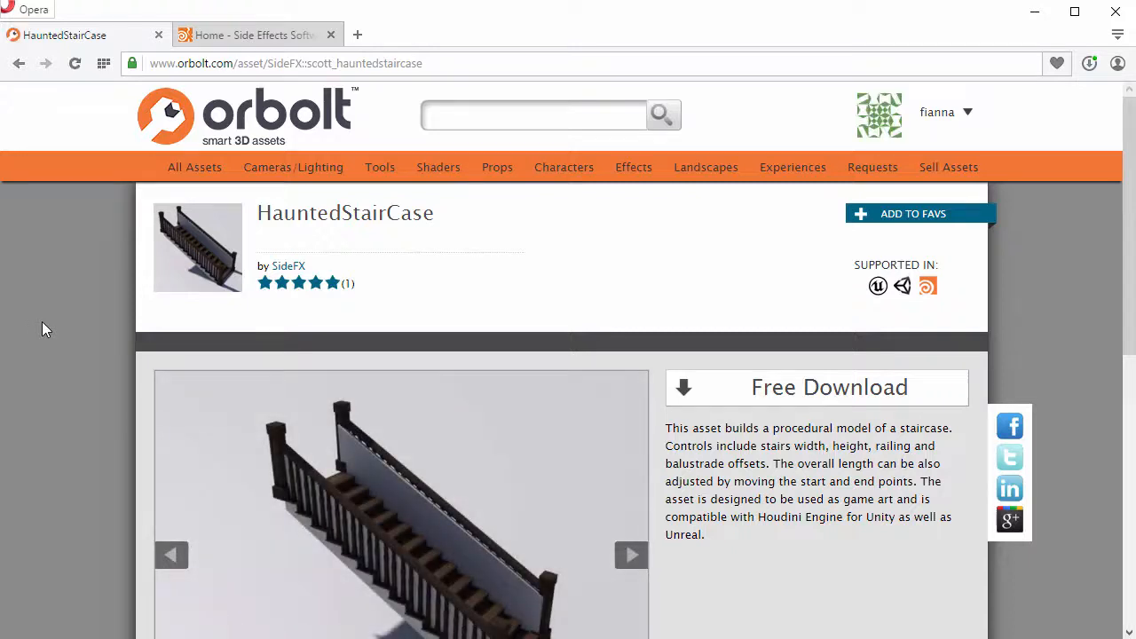
left_click(816, 388)
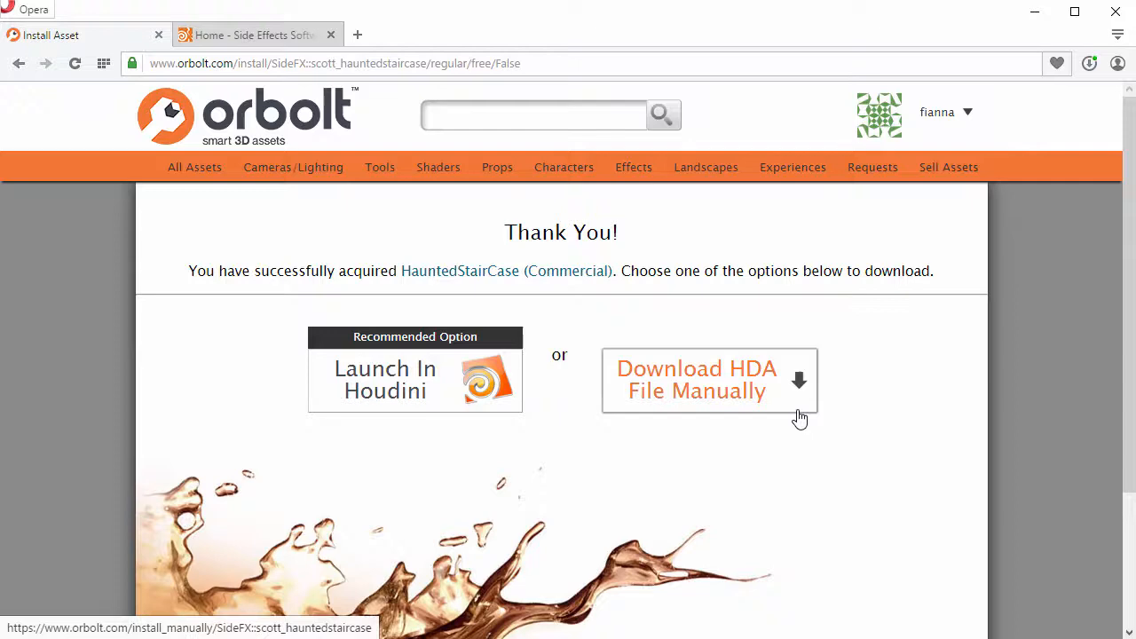
Download the Houdini 15.0.300 latest daily build for Windows from the SideFX site
left_click(253, 34)
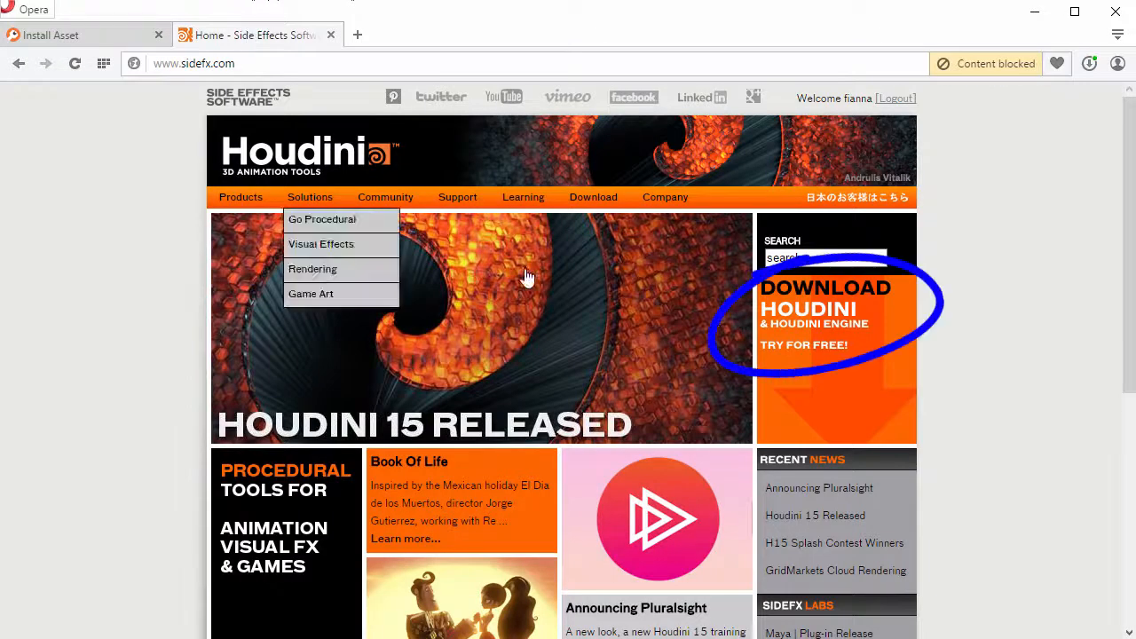
left_click(871, 336)
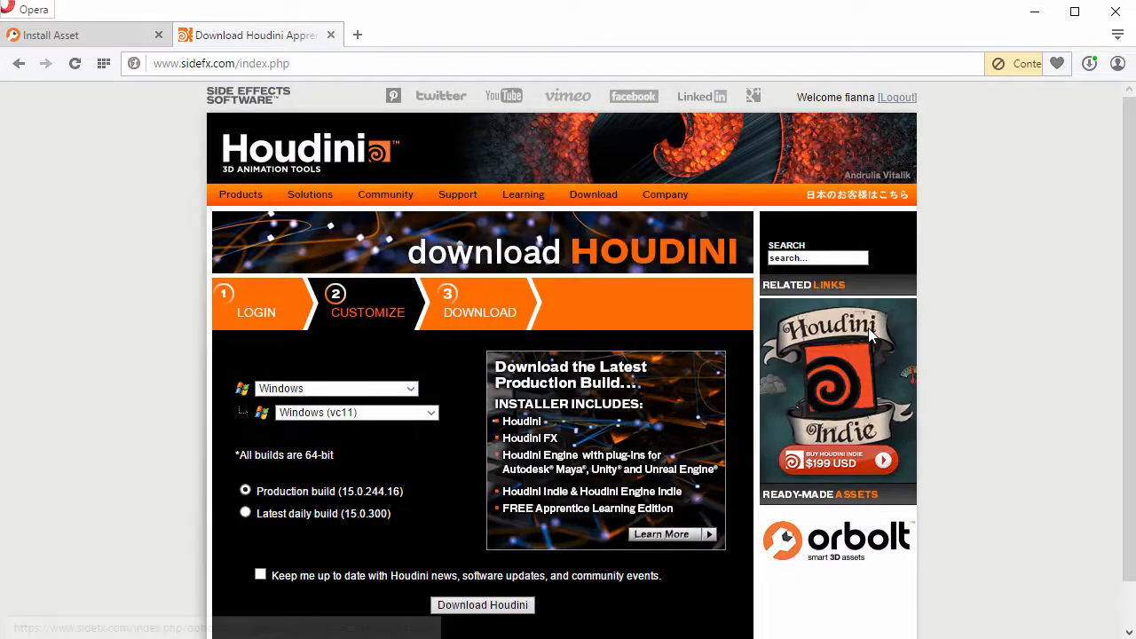
scroll(612, 404, "down", 1)
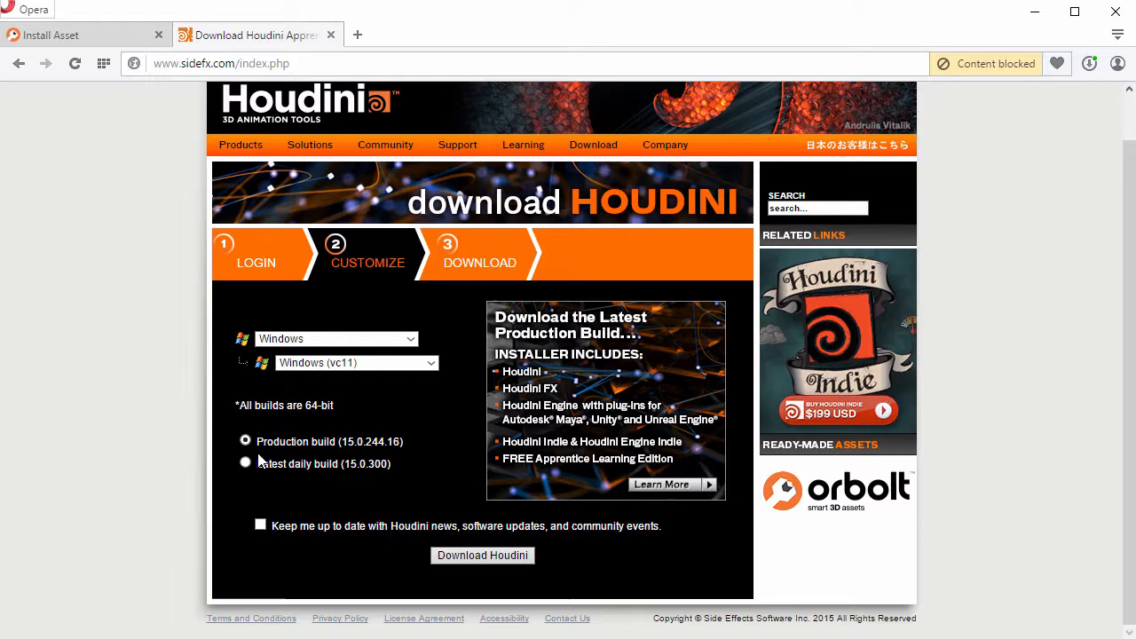
left_click(482, 554)
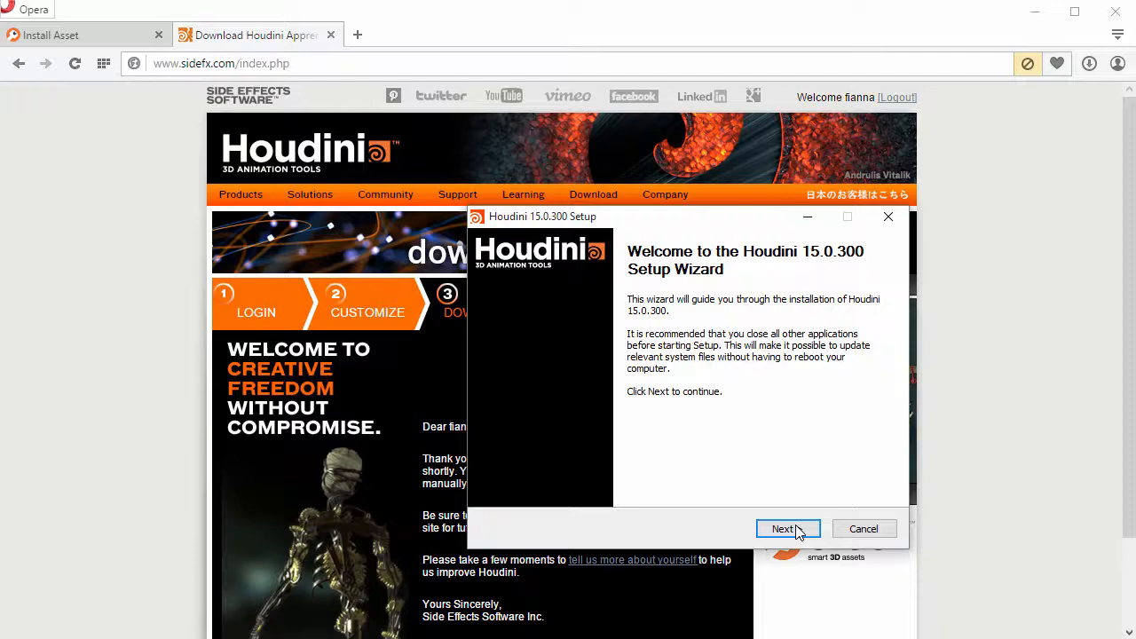
Install Houdini 15.0.300 with the Houdini Engine for Unreal 4.9.0/4.10.0 plug-in at the default location
left_click(788, 529)
left_click(788, 529)
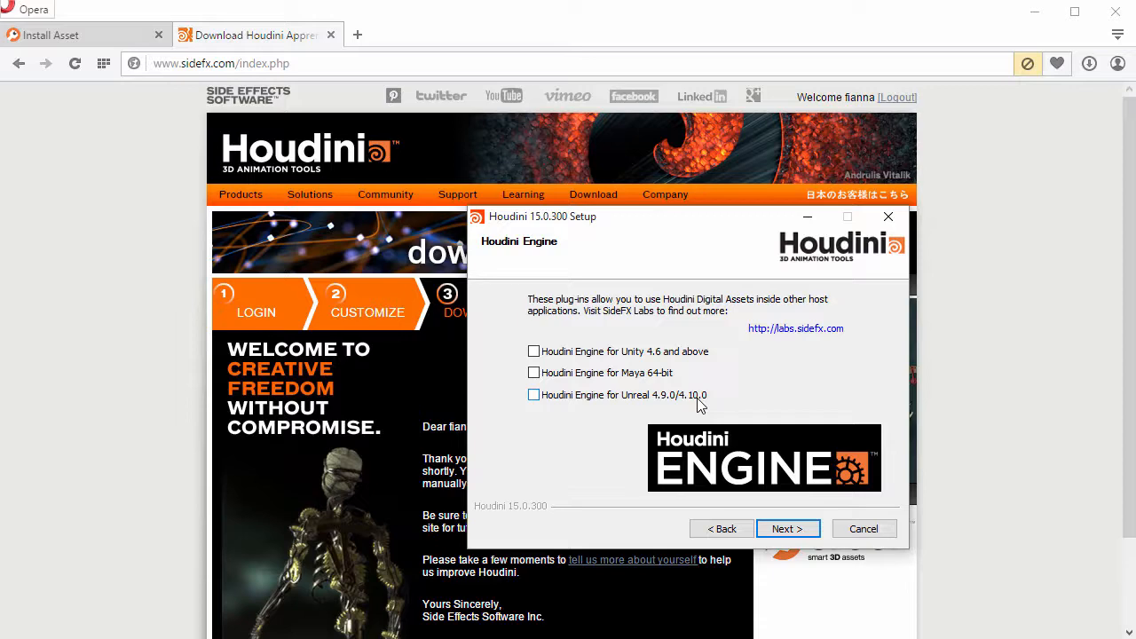
left_click(534, 395)
left_click(788, 529)
left_click(788, 529)
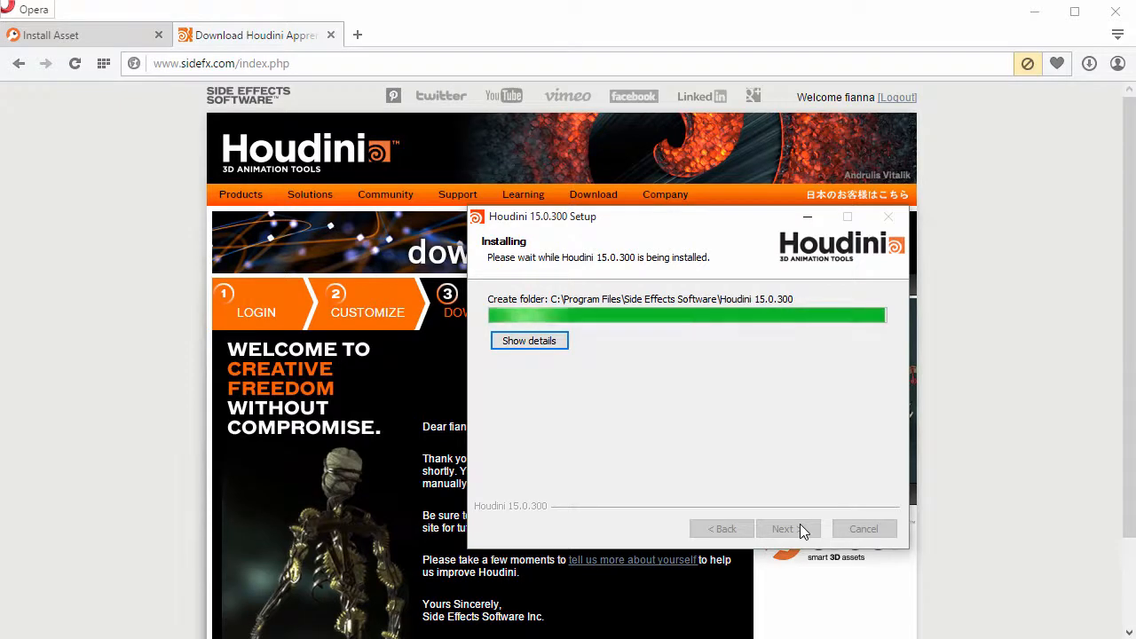
left_click(803, 530)
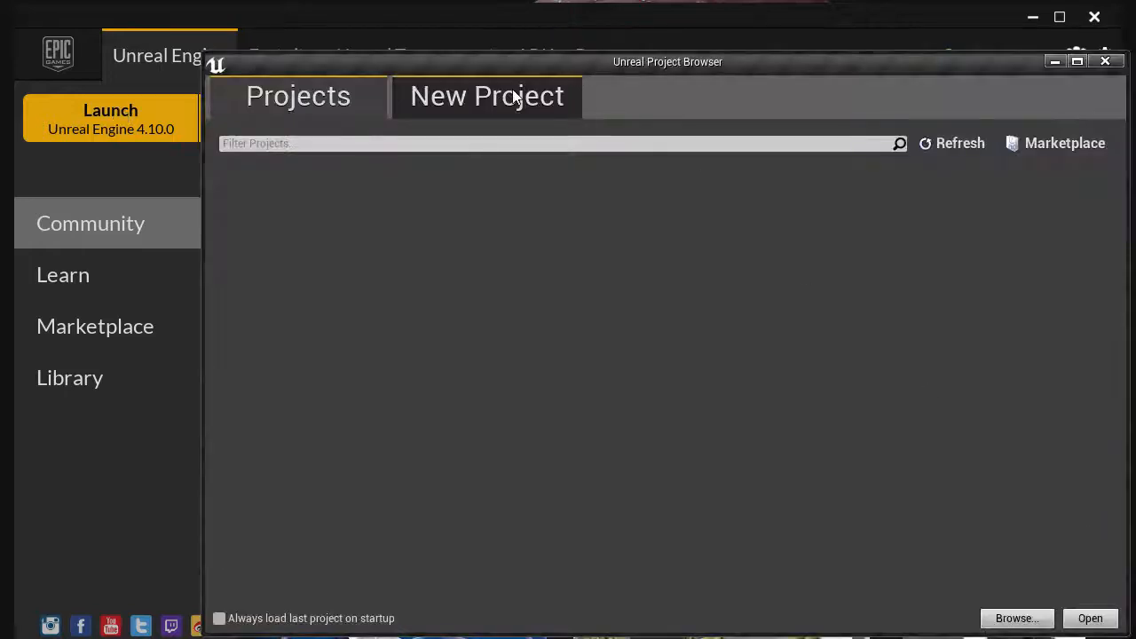
Create a new Blank Blueprint project named staircase with starter content
left_click(486, 96)
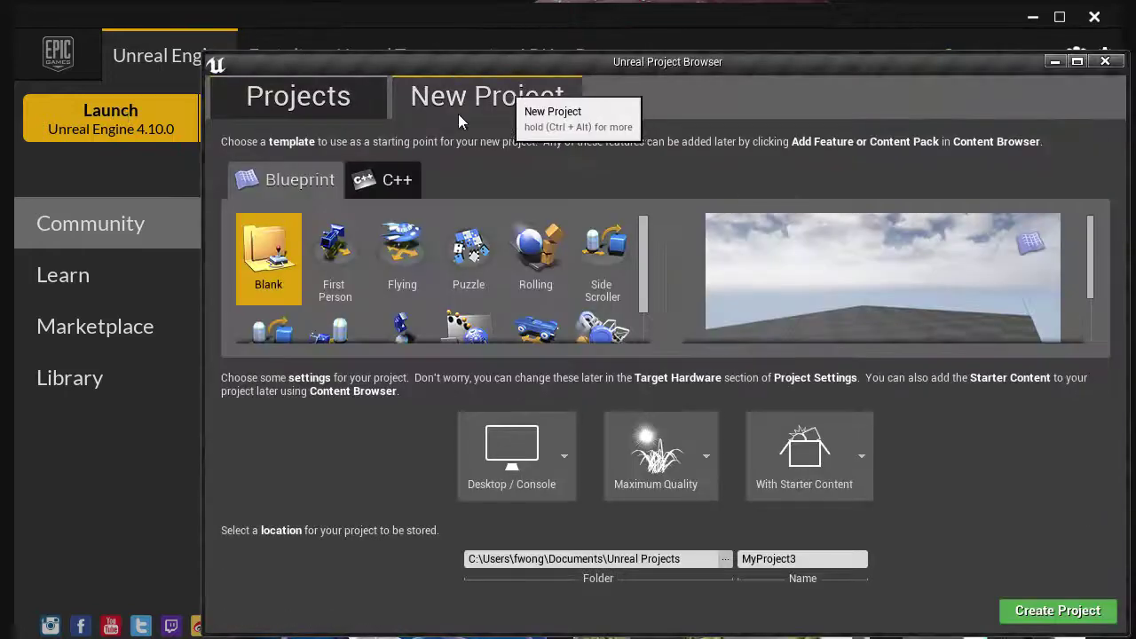
double_click(802, 558)
key("BackSpace")
type("staircase")
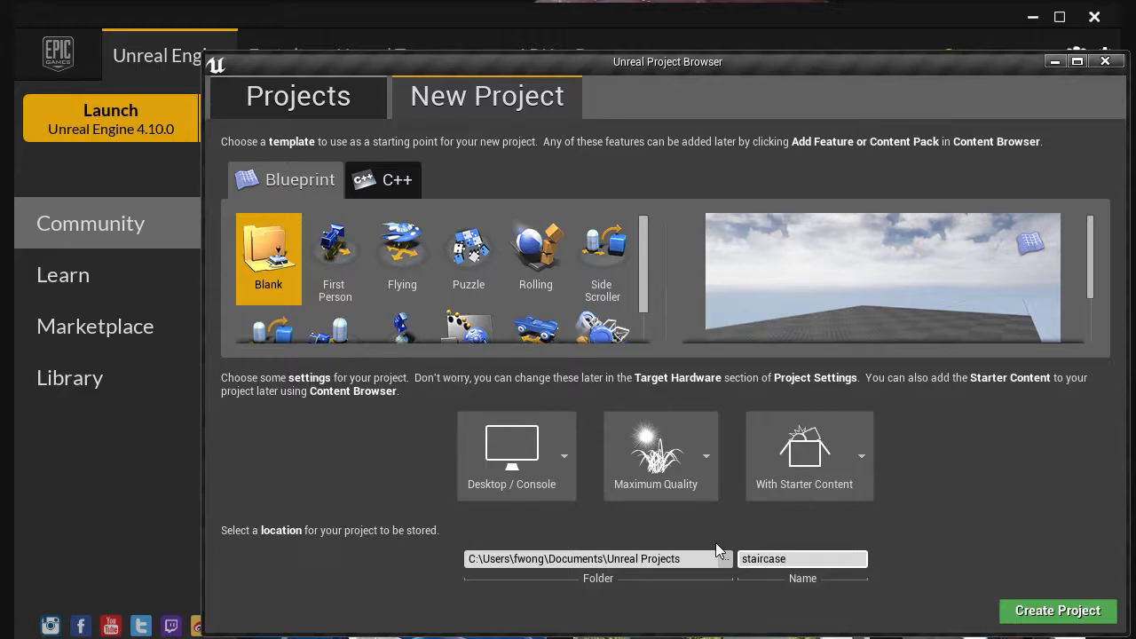
left_click(1057, 610)
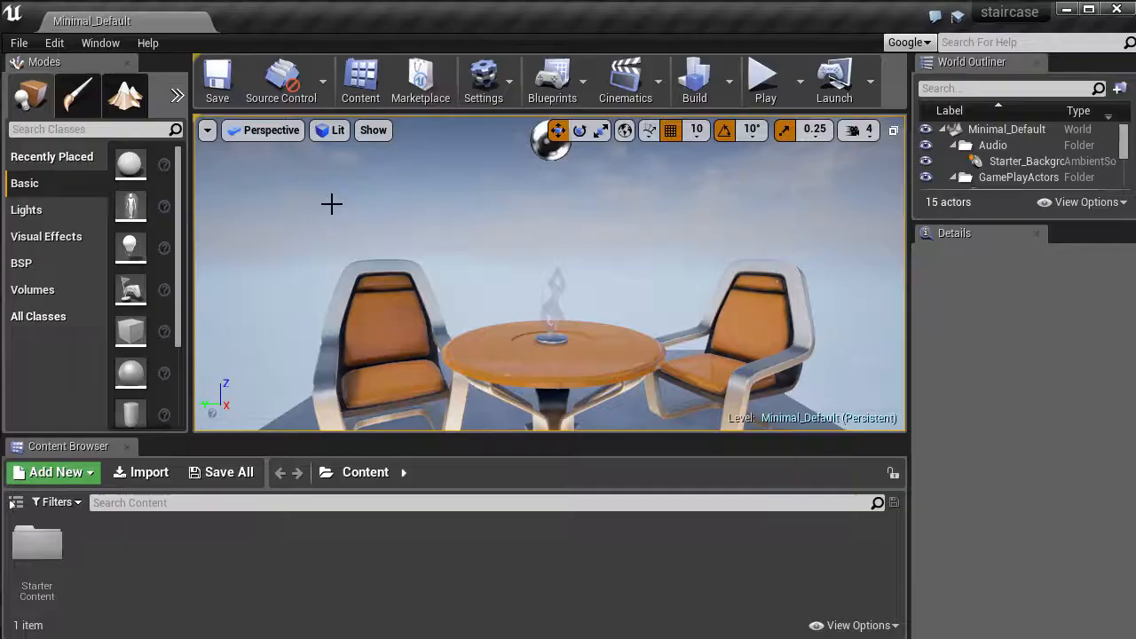
Create a new completely empty level via File > New Level
left_click(19, 43)
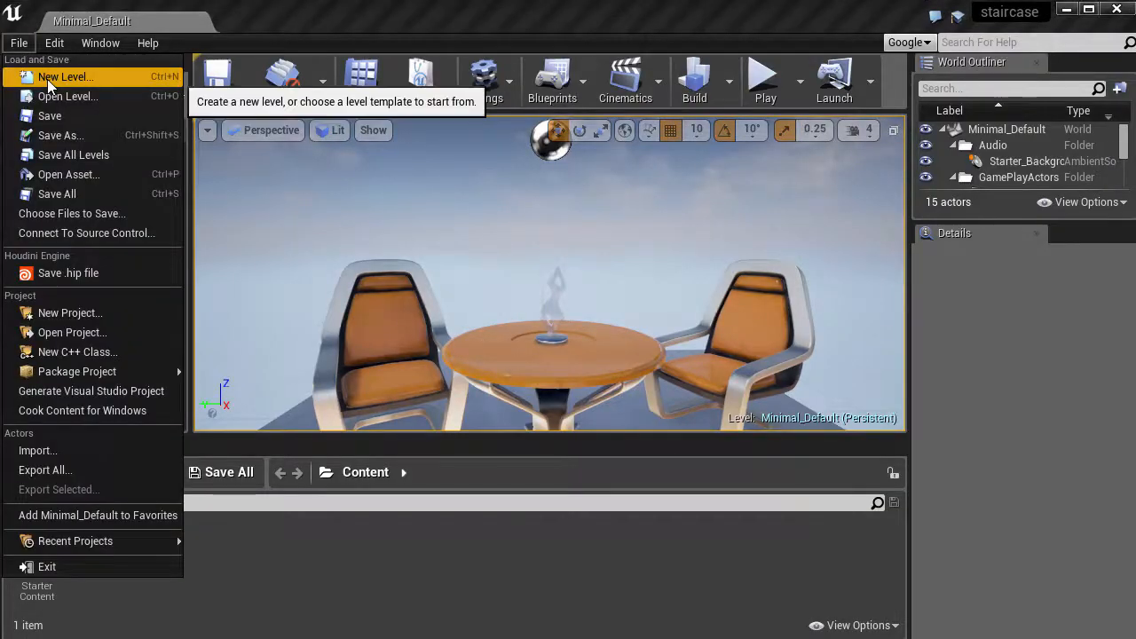
left_click(53, 76)
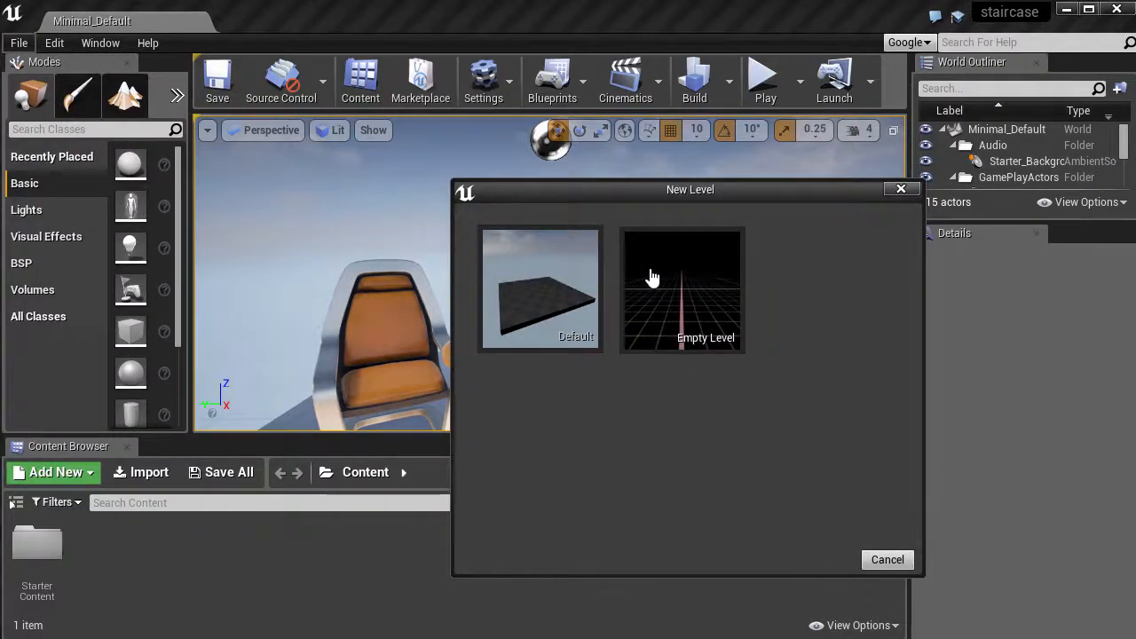
left_click(681, 288)
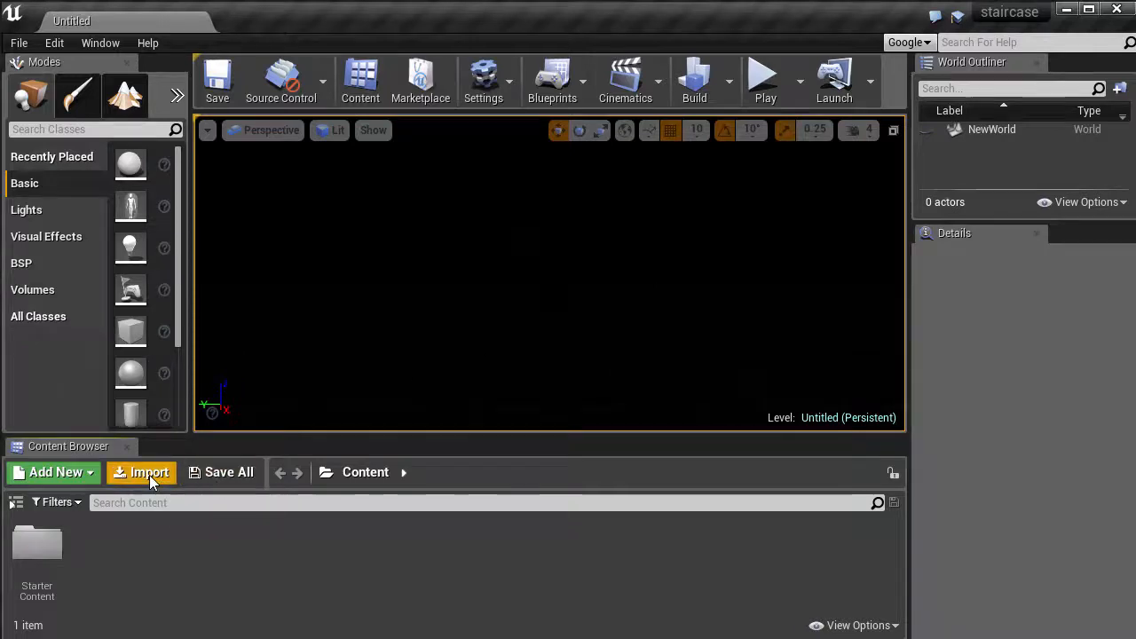
Import the hauntedstaircase asset and drag it from the Content Browser into the level
left_click(149, 475)
left_click(678, 246)
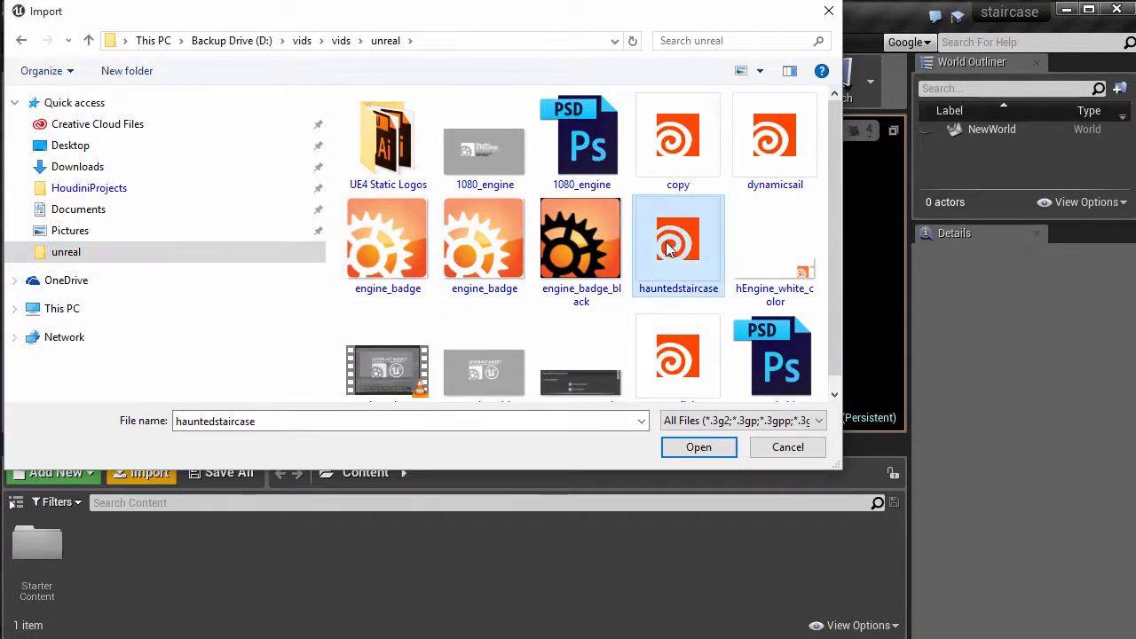
left_click(698, 447)
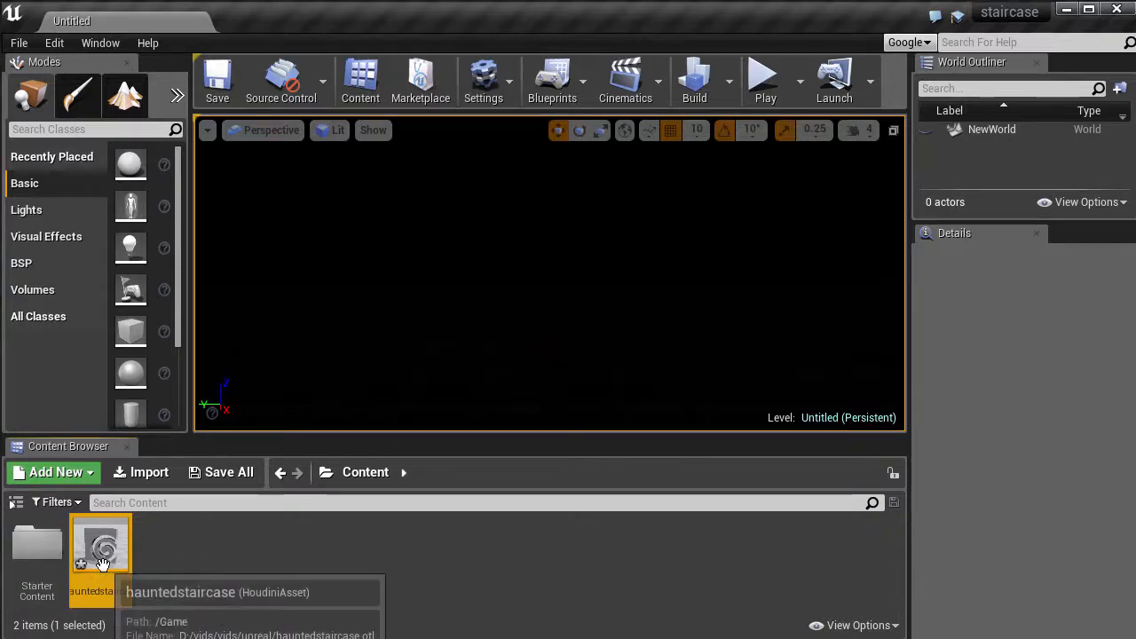
left_click_drag(100, 555, 480, 341)
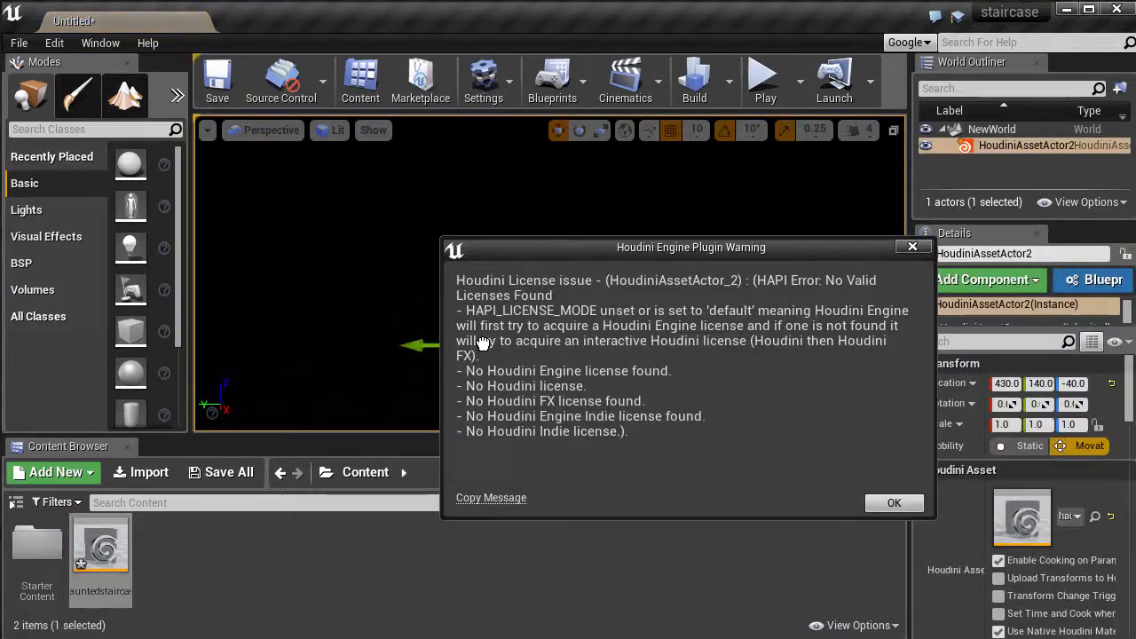
Install the free 30-day Houdini Engine trial license and accept the EULA
left_click(596, 307)
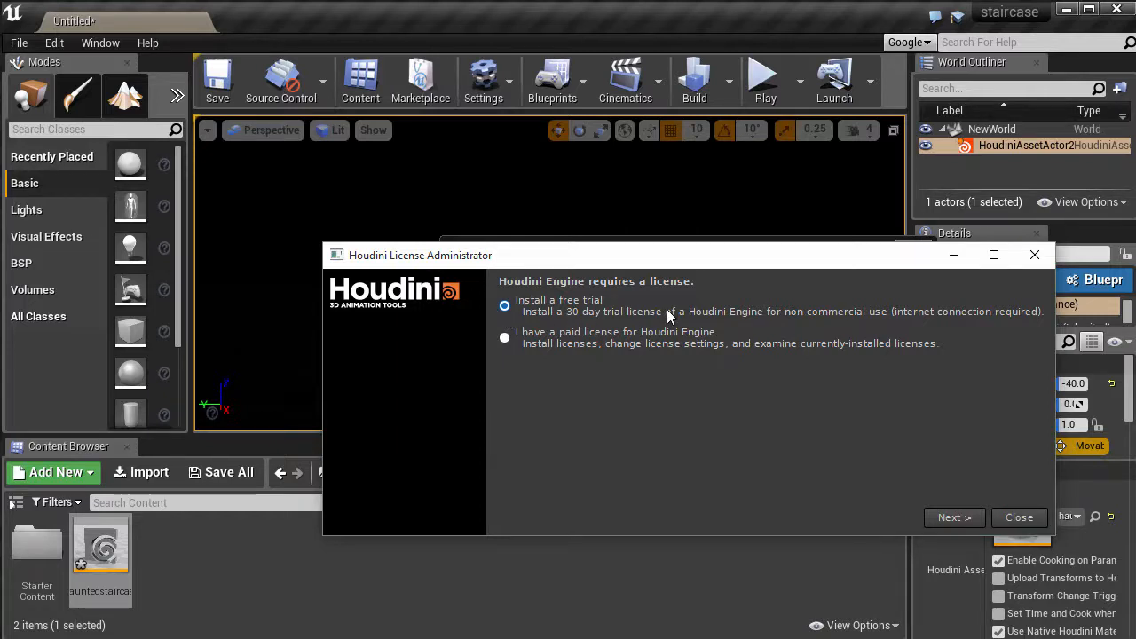
left_click(953, 517)
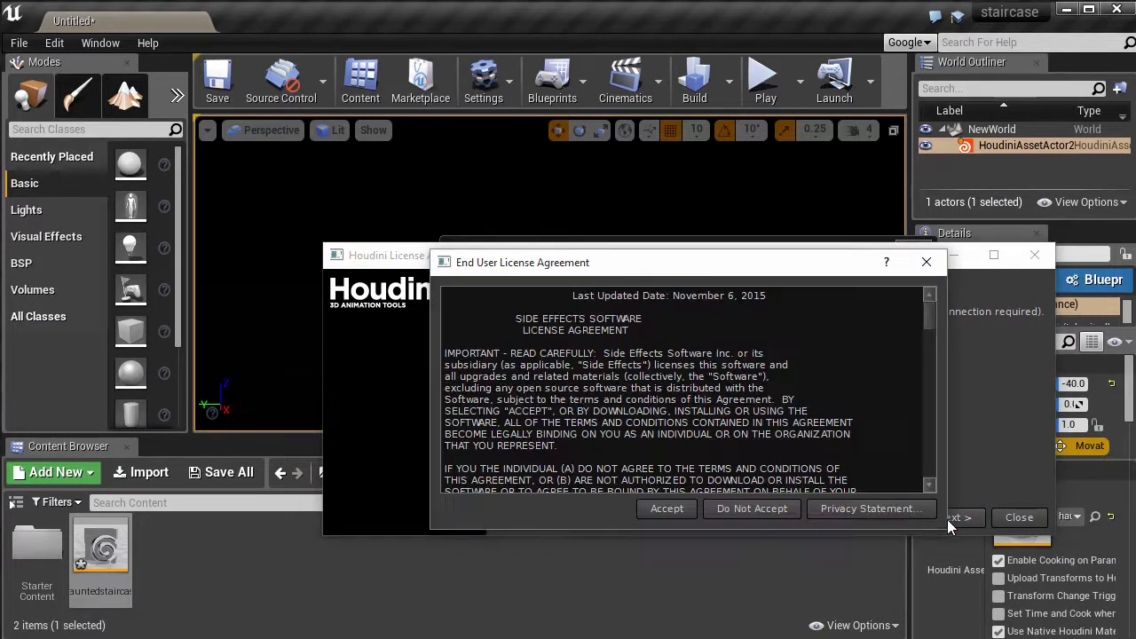
left_click(667, 509)
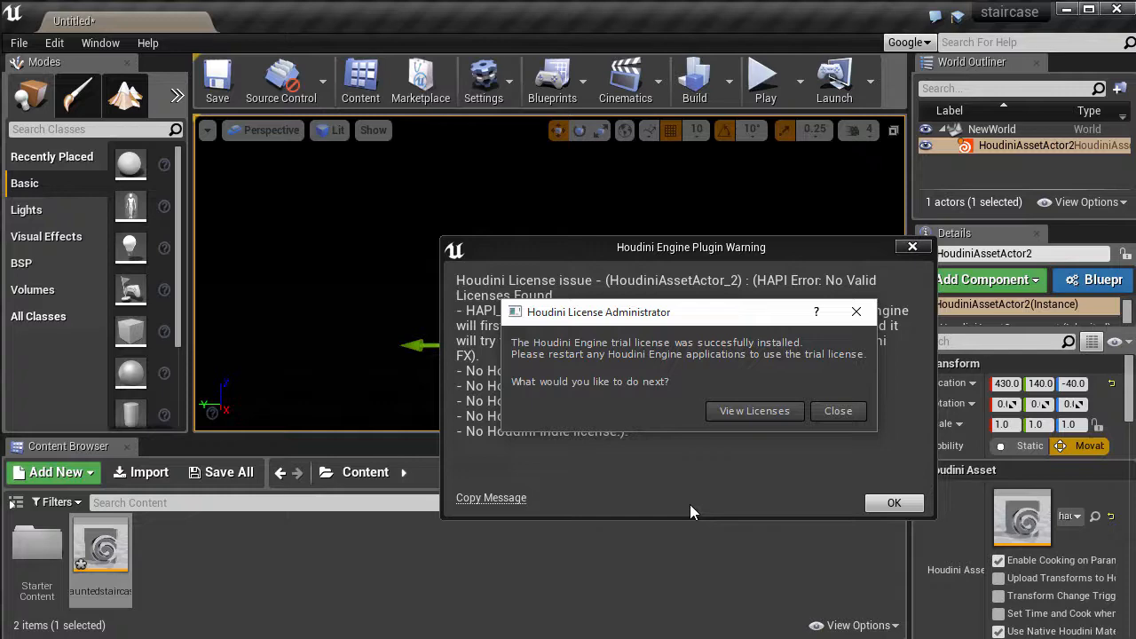
View the installed Houdini-Engine 15.0 license, close the listing and dismiss the plugin warning
left_click(754, 411)
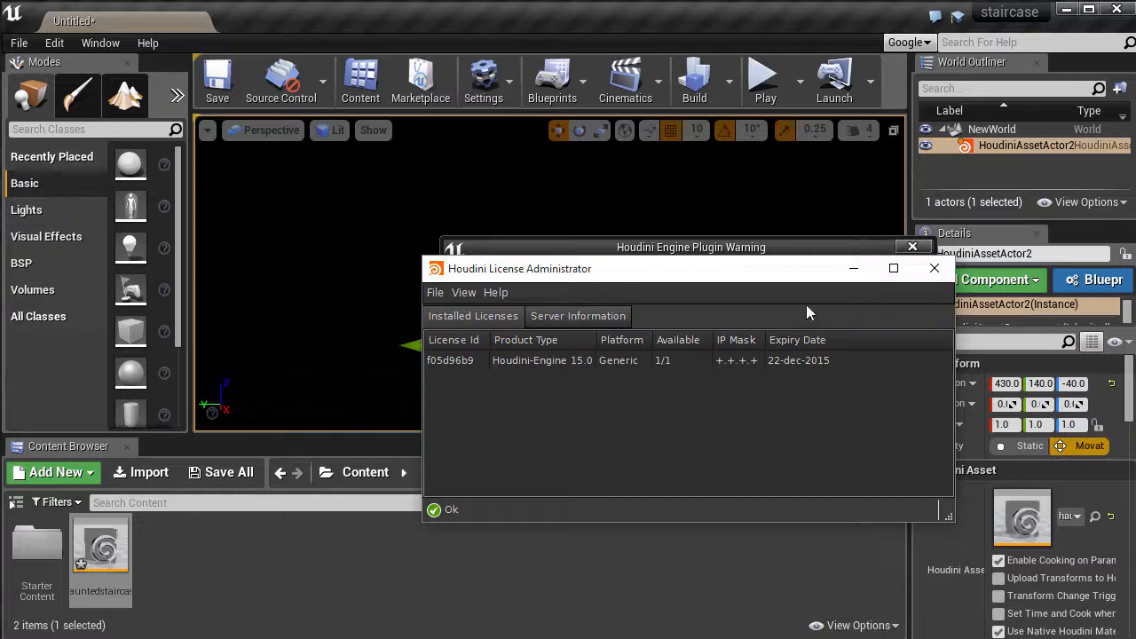
left_click(933, 268)
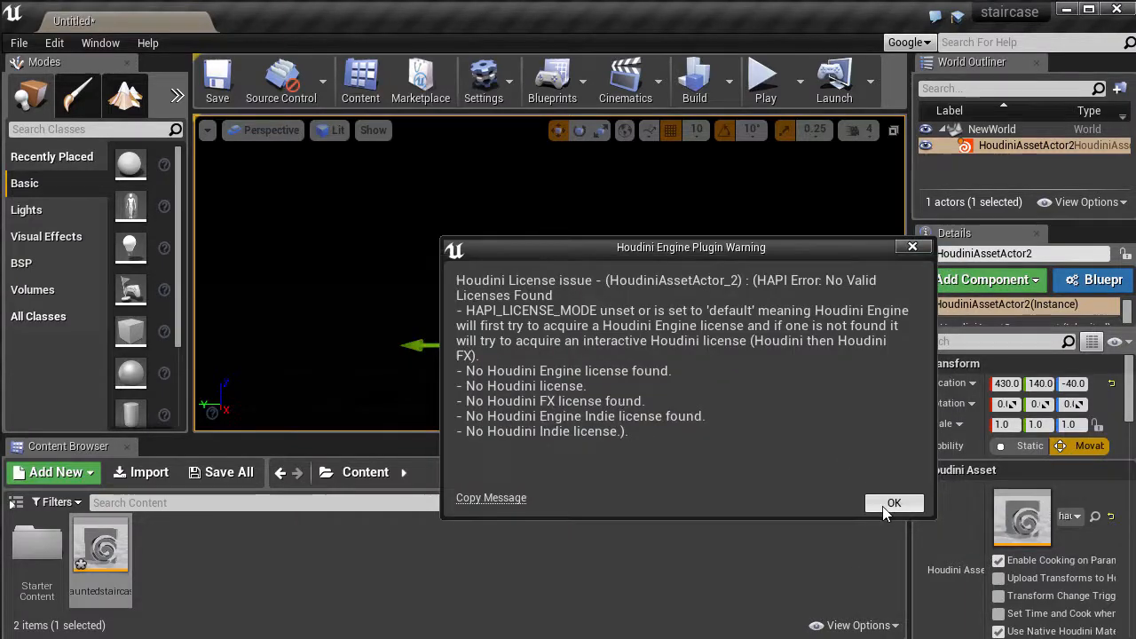
left_click(893, 503)
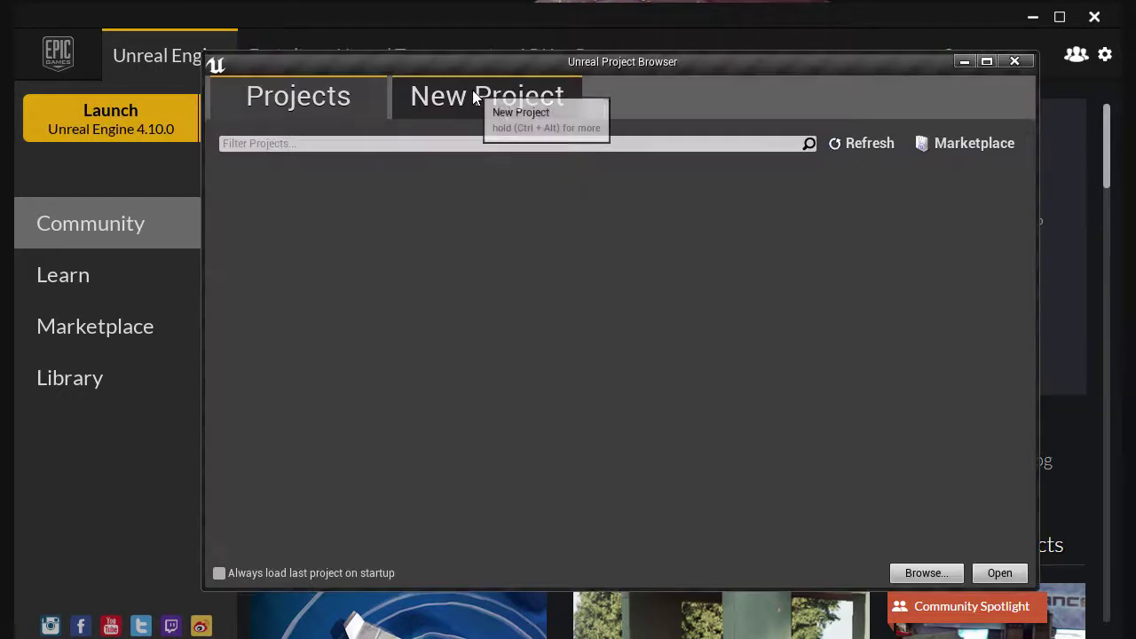
Create a new Blank project named staircase and open it in the editor
left_click(486, 96)
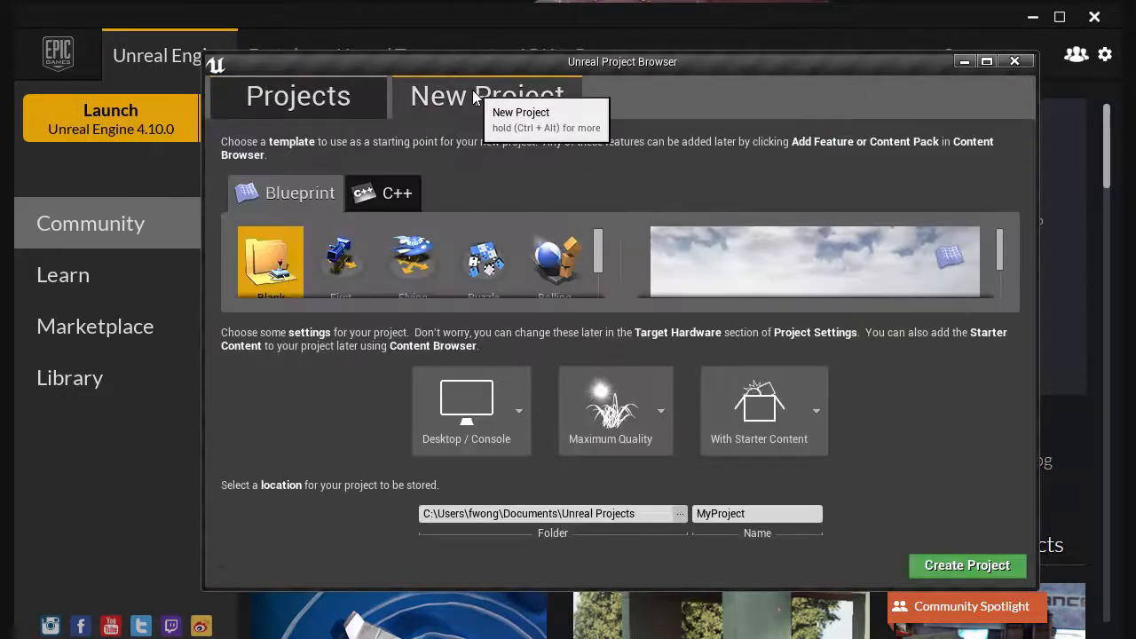
scroll(310, 268, "down", 1)
triple_click(757, 512)
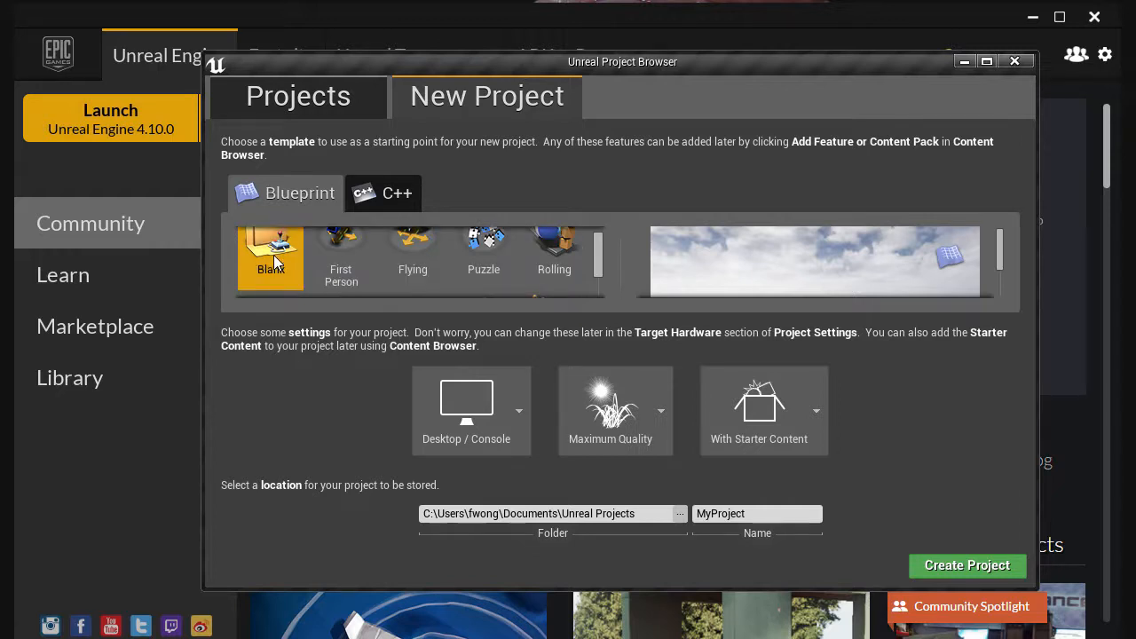
type("staircase")
left_click(967, 565)
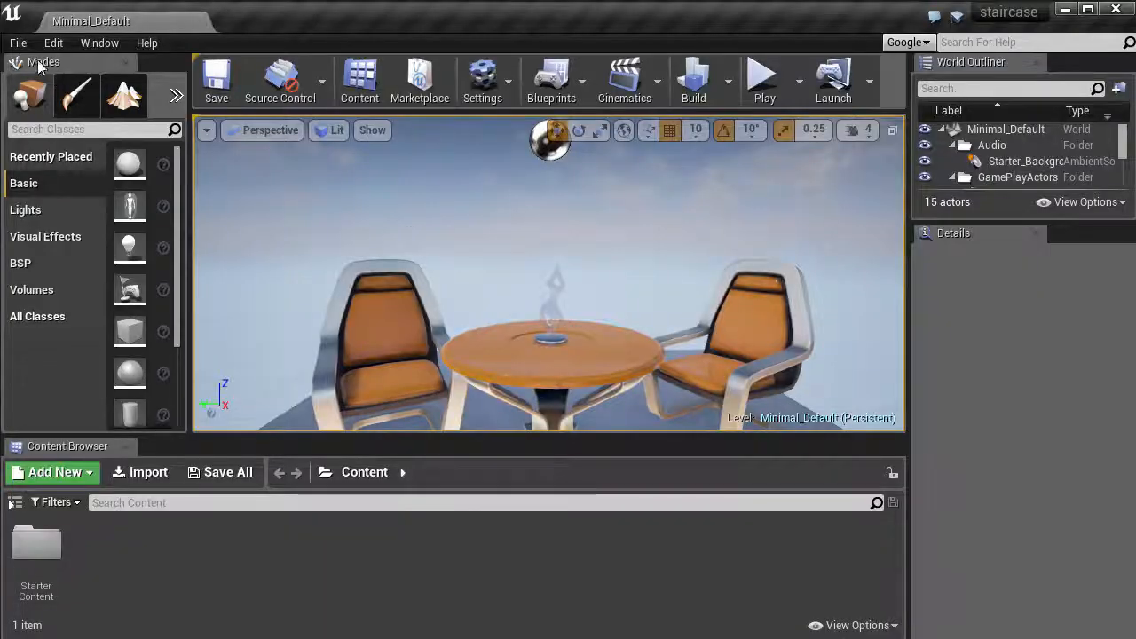
Create a new empty level via File > New Level
left_click(18, 43)
left_click(45, 55)
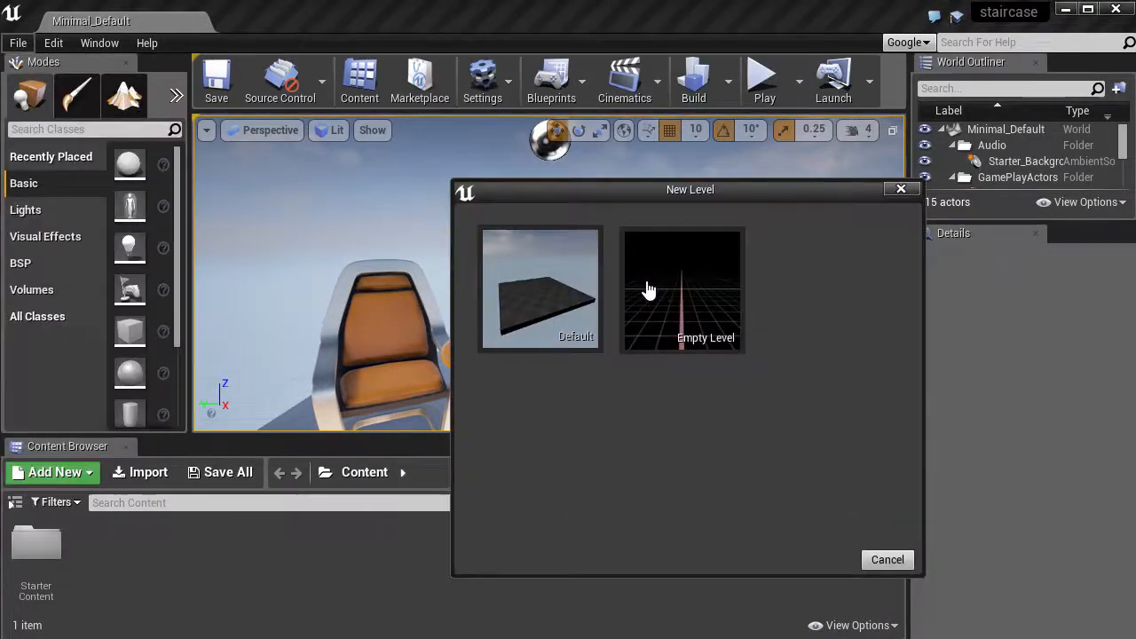
left_click(649, 290)
Import hauntedstaircase from the unreal folder and place it in the level
left_click(138, 475)
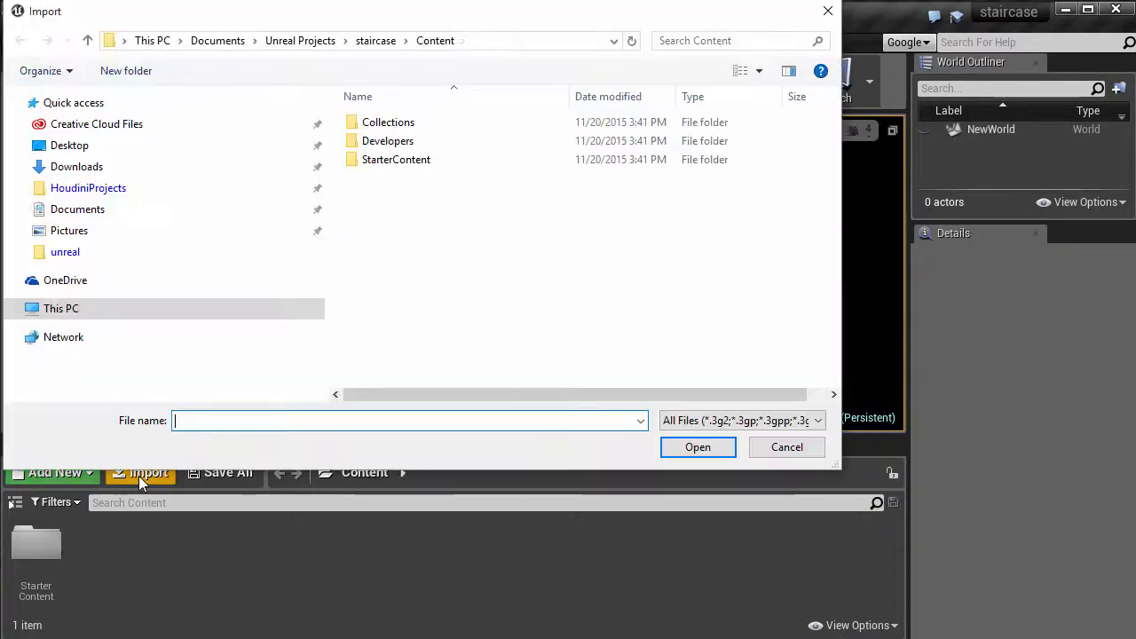
left_click(65, 252)
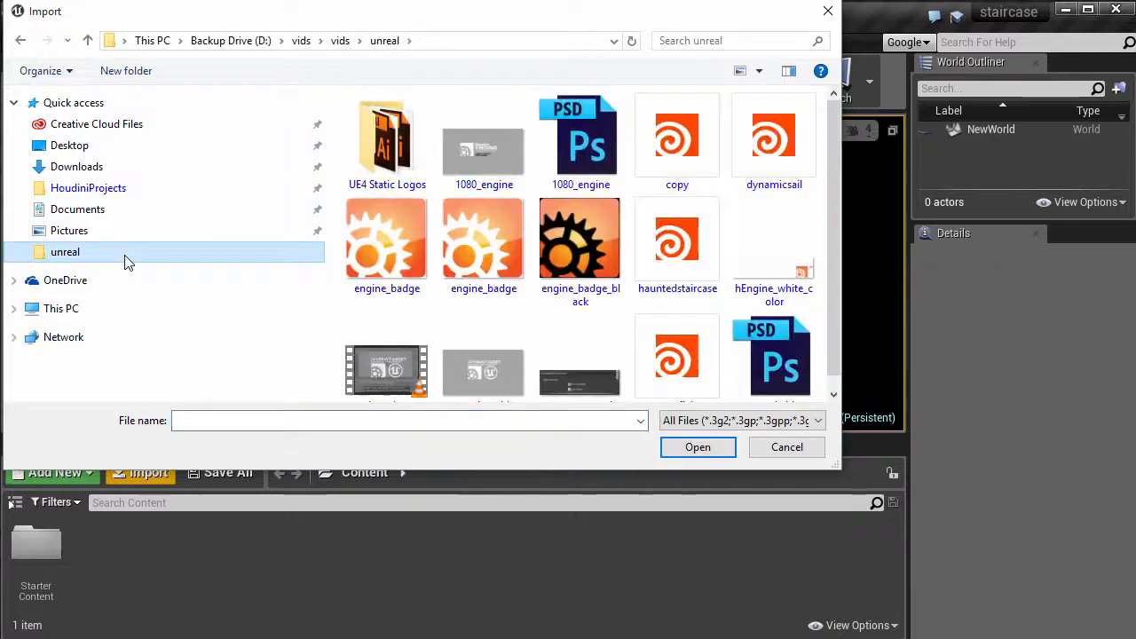
double_click(677, 248)
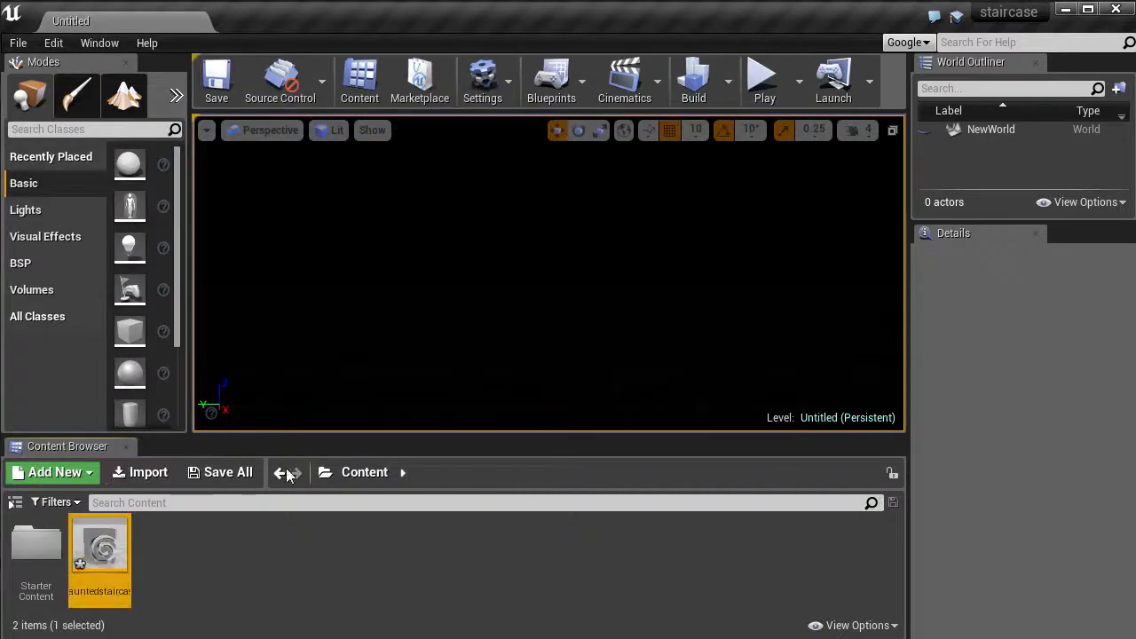
left_click_drag(100, 546, 440, 325)
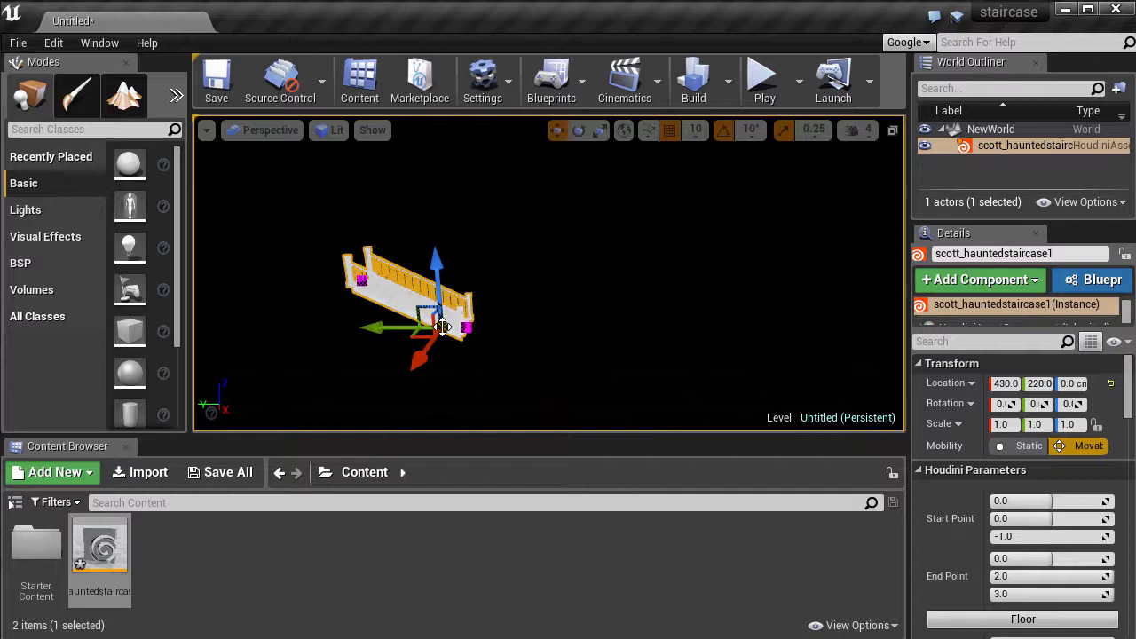
Set the staircase End Point to 0, 6, 5 in the Houdini Parameters
left_click_drag(909, 266, 788, 266)
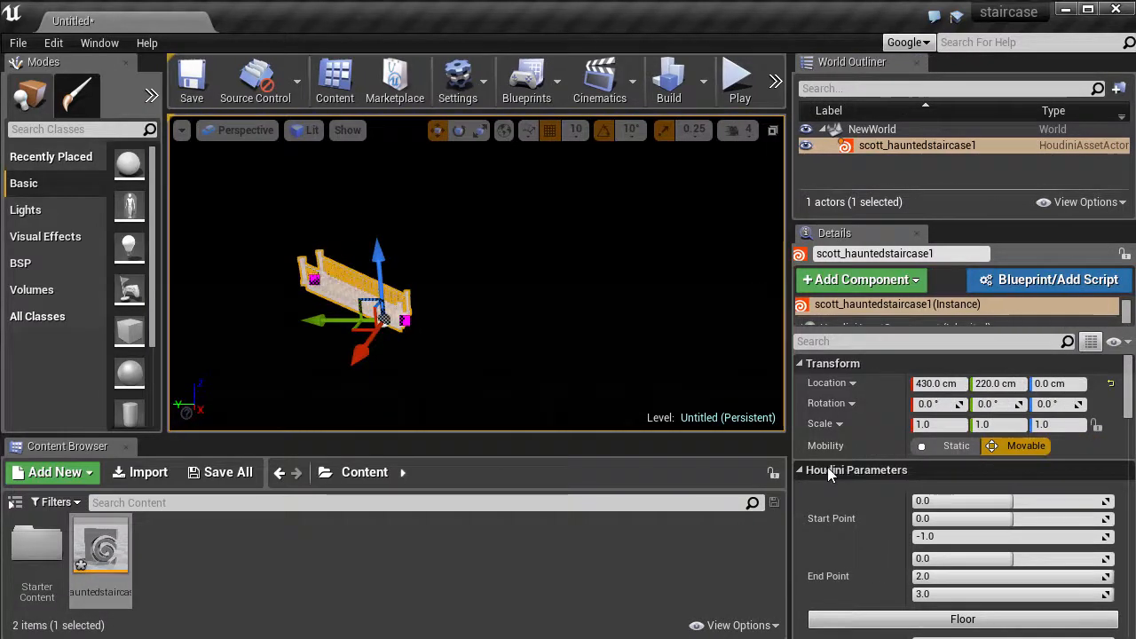
scroll(833, 479, "down", 1)
type("5")
key("Return")
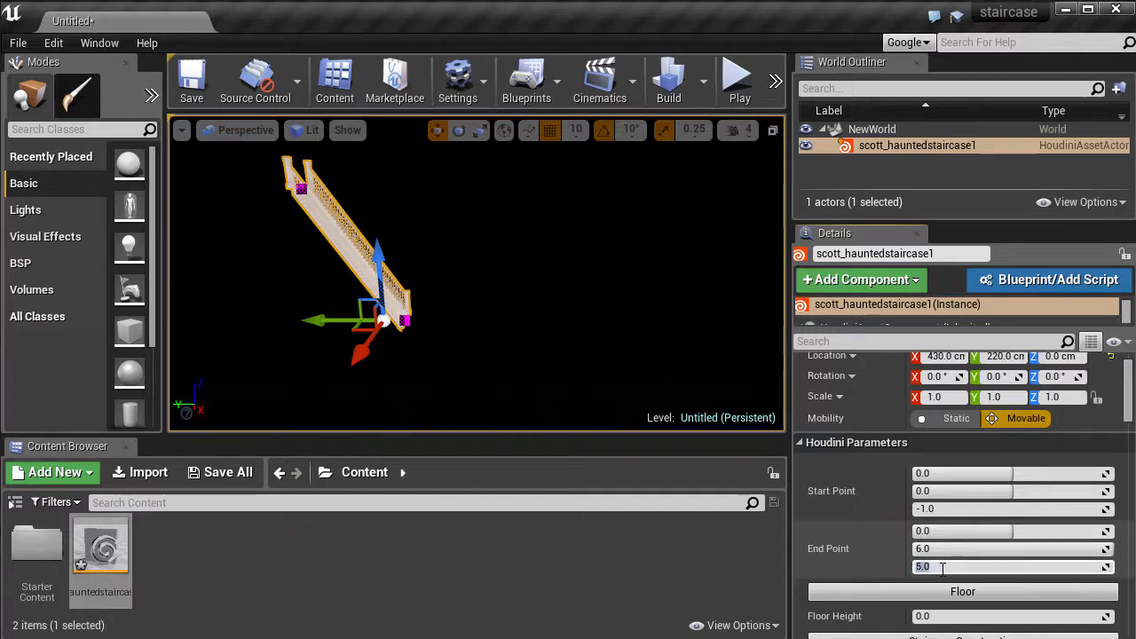
key("Return")
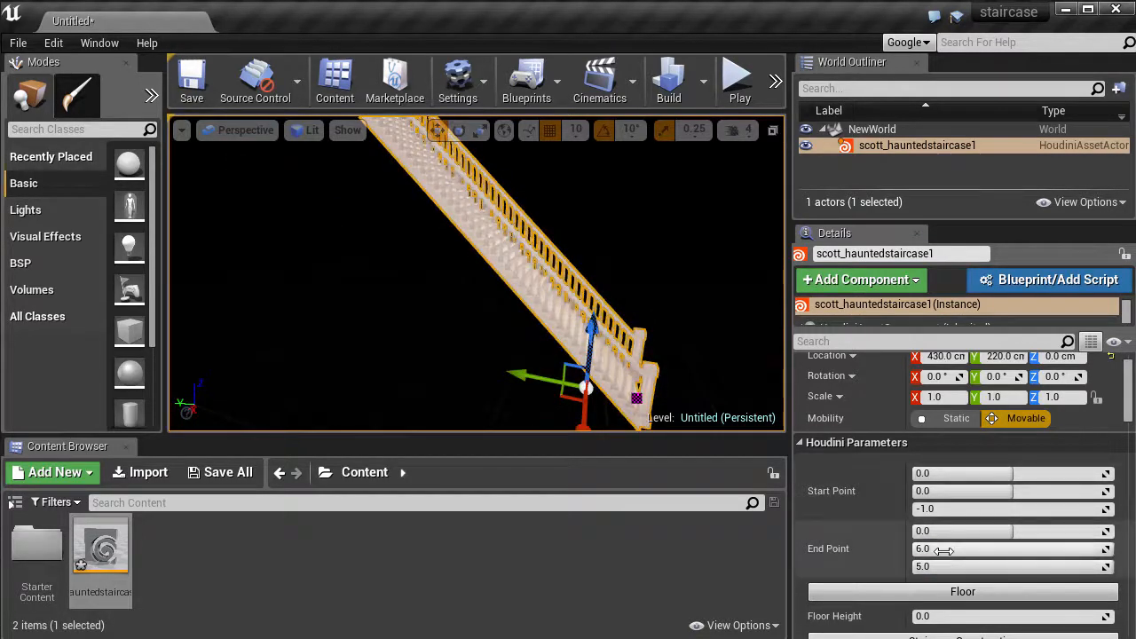
scroll(956, 578, "down", 1)
scroll(957, 579, "down", 1)
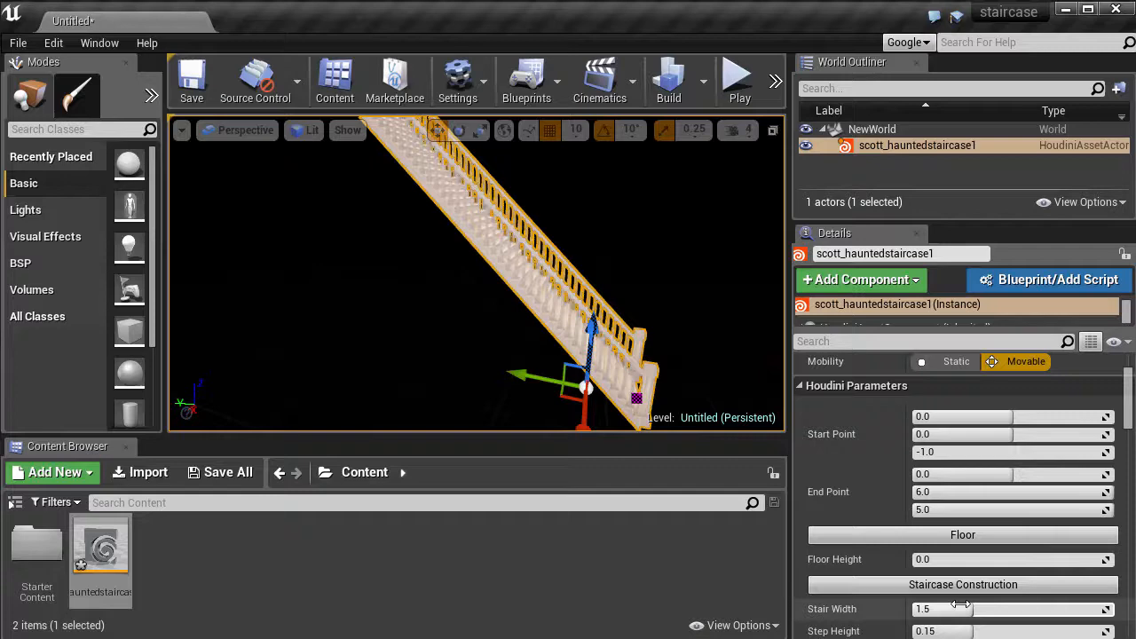
Set Stair Width to 3.65 and Rail Height to 2.2, and enable Add Base
left_click_drag(1045, 608, 1056, 609)
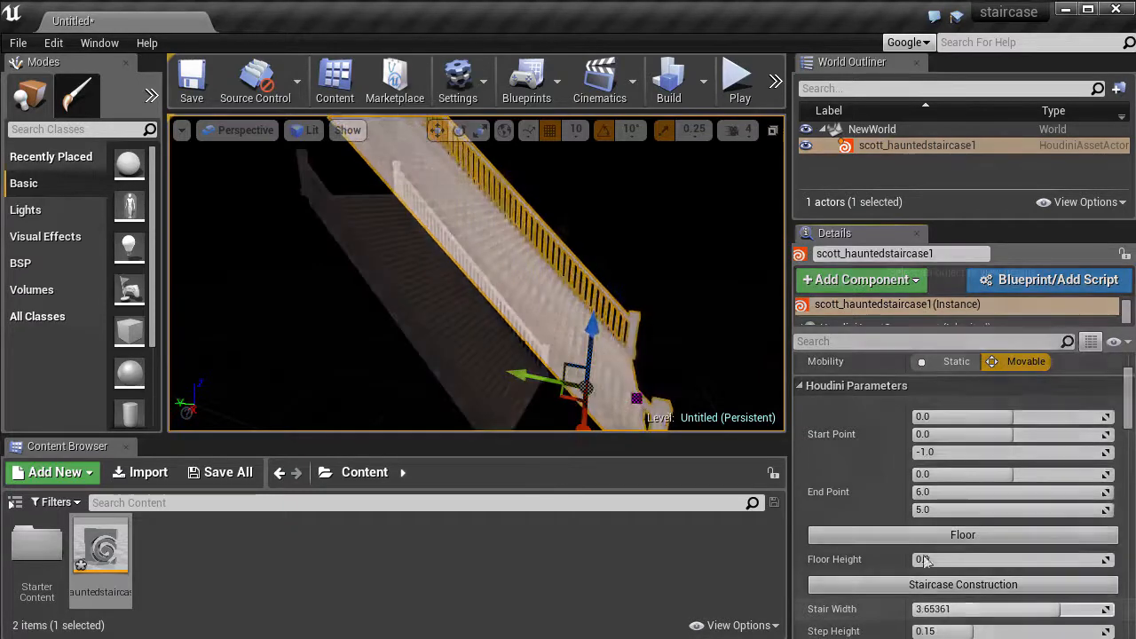
scroll(941, 493, "down", 1)
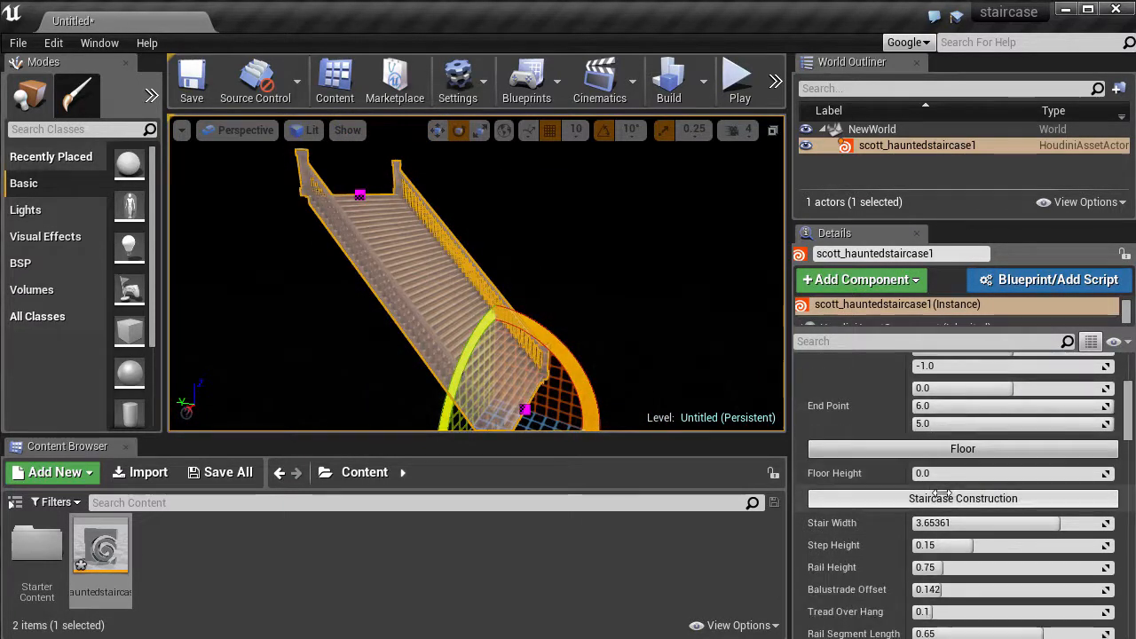
scroll(941, 533, "down", 1)
left_click_drag(976, 567, 1001, 567)
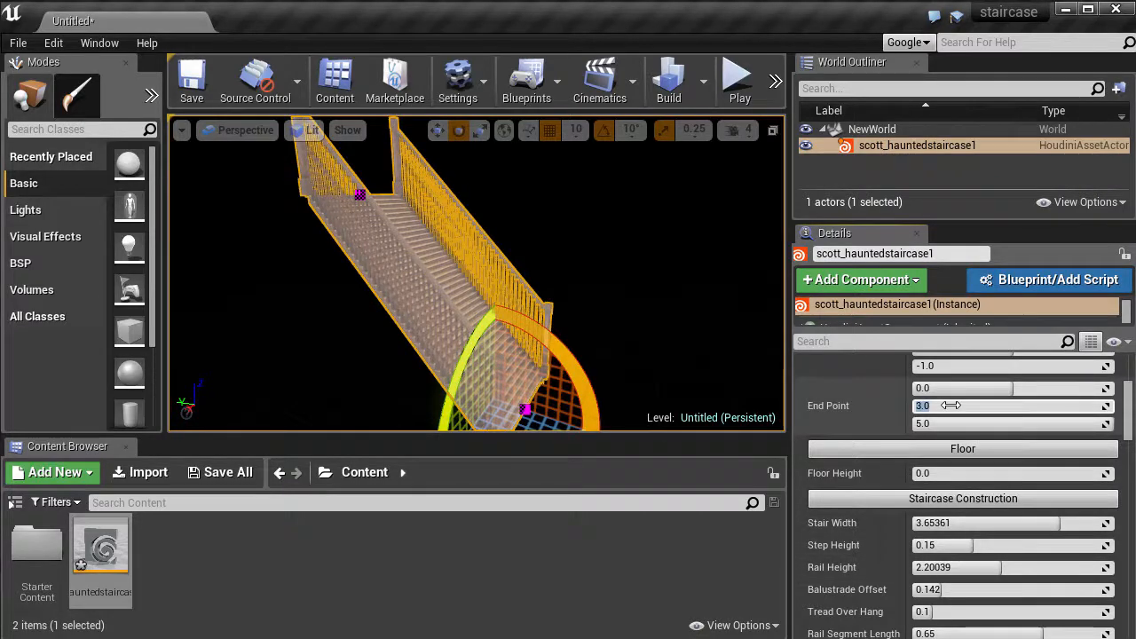
key("Escape")
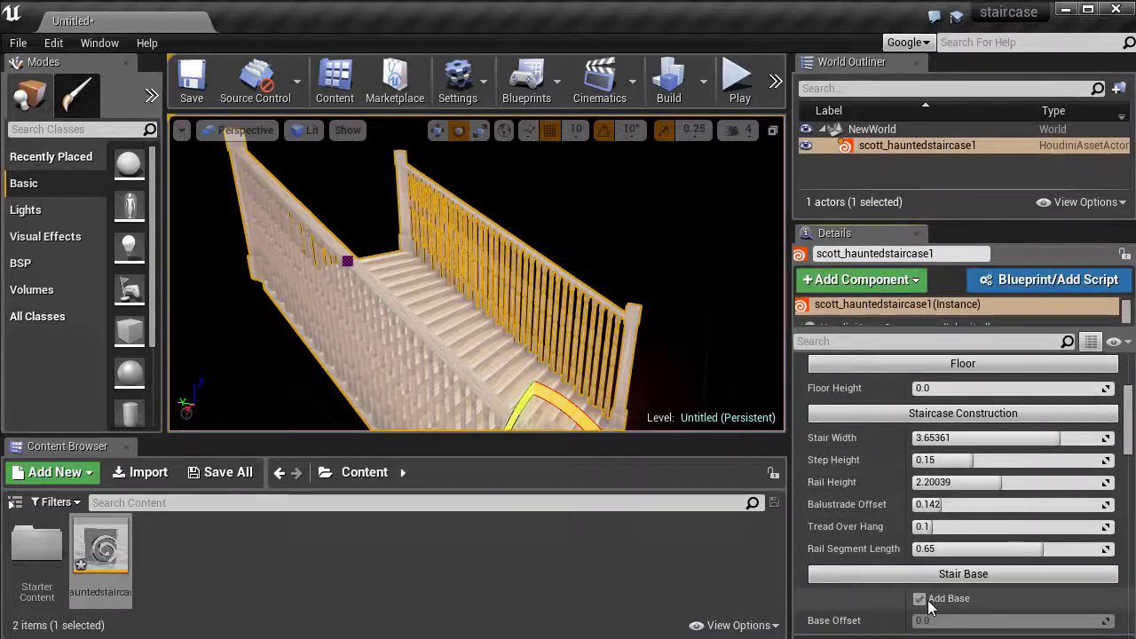
left_click(919, 598)
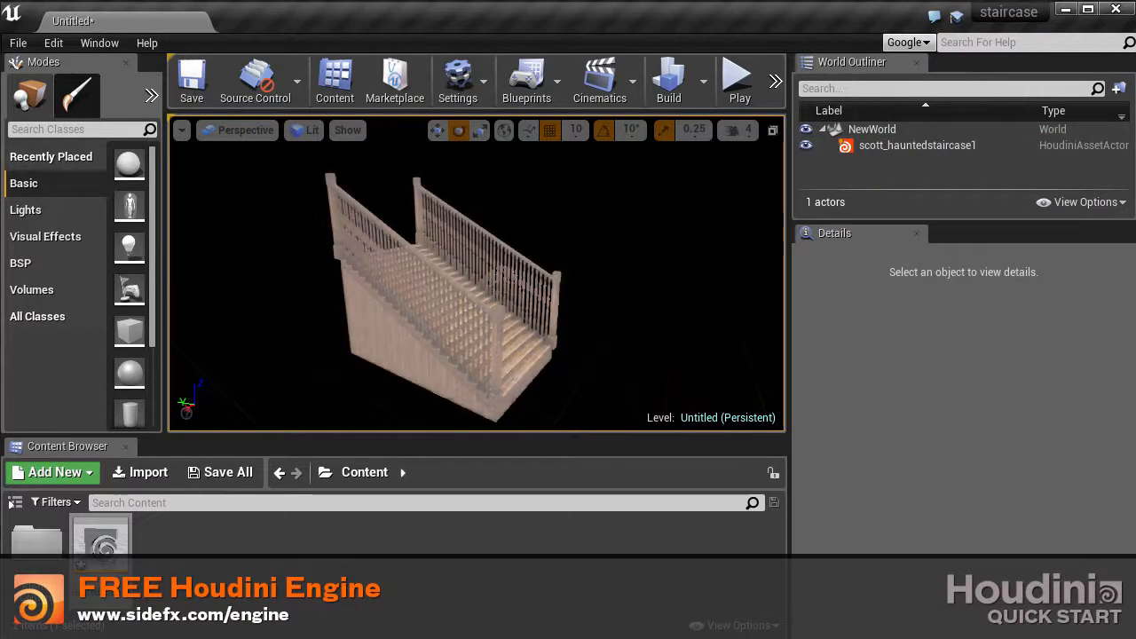